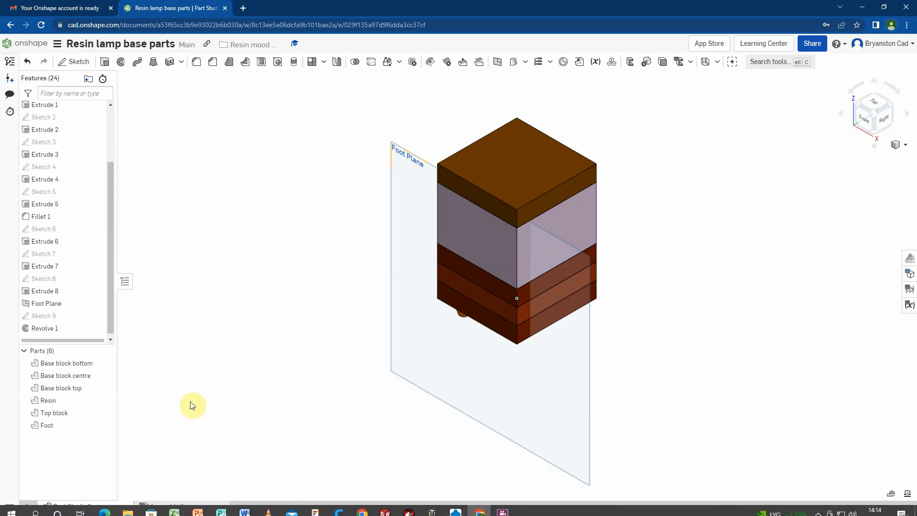
Insert all the parts of Part Studio 1 together into Assembly 1.
mouse_move(105, 507)
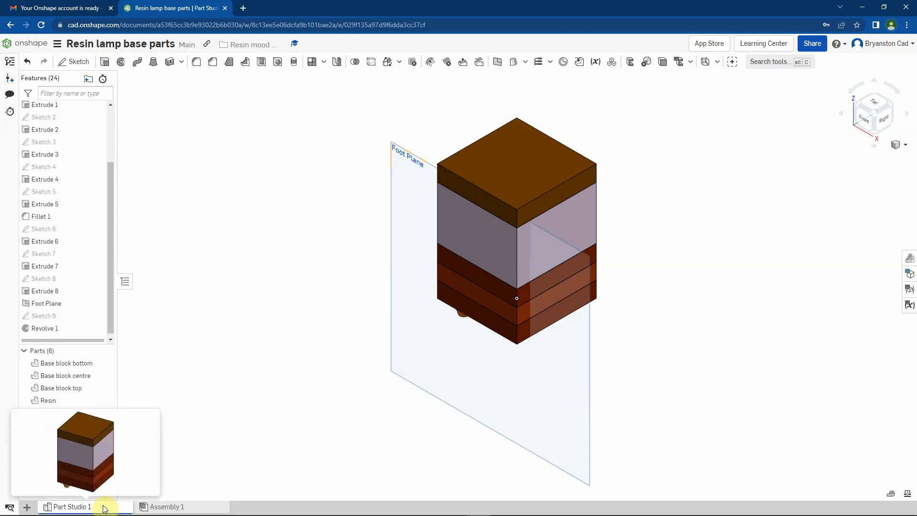
click(155, 508)
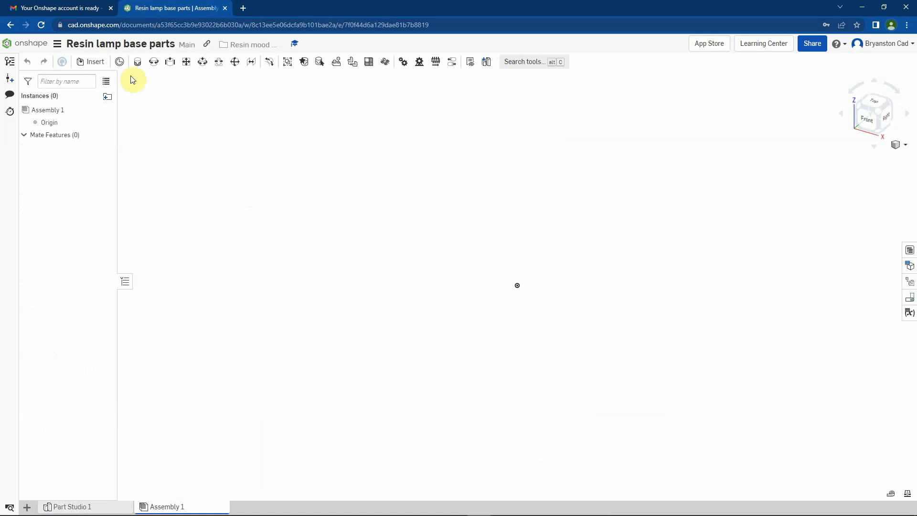
click(93, 63)
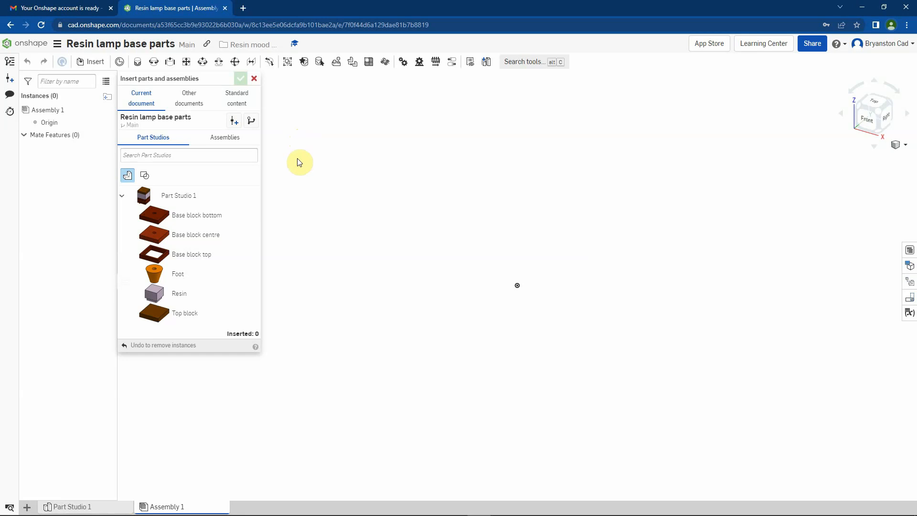
click(144, 195)
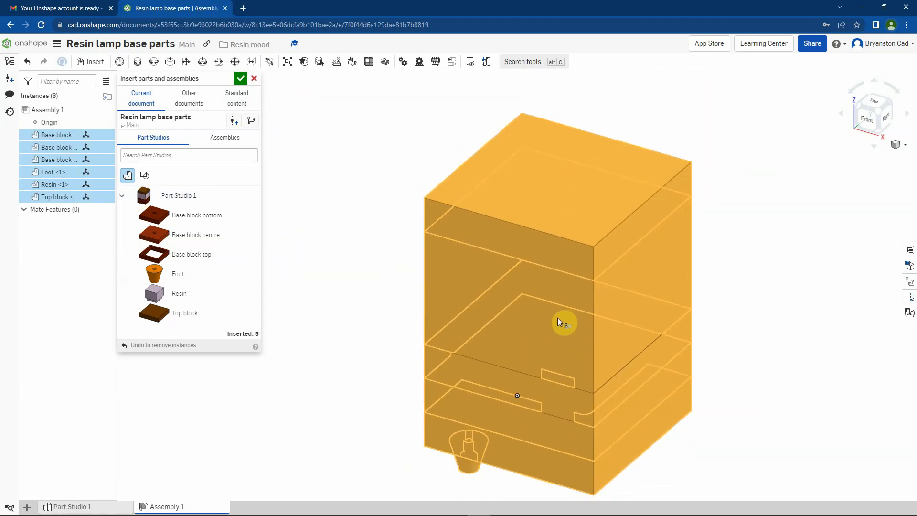
click(240, 80)
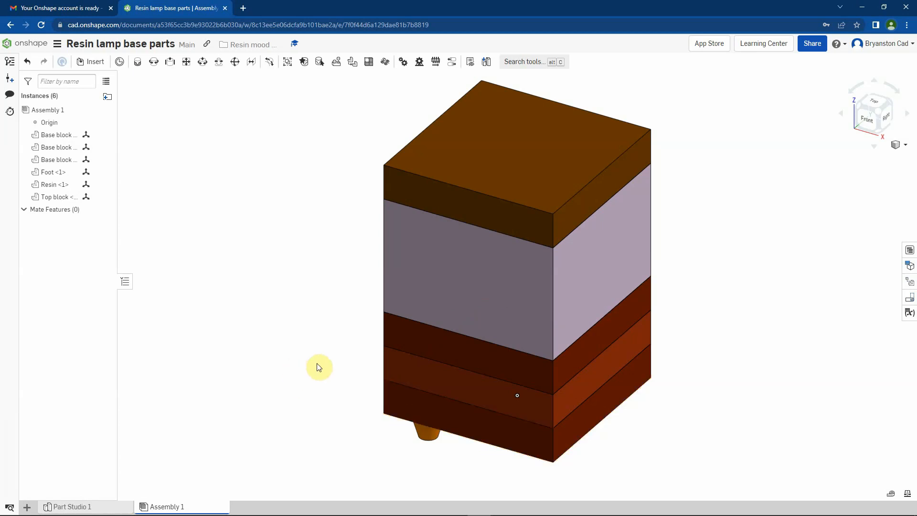
Group all six inserted parts together and fix the top block in place.
drag(307, 73, 759, 489)
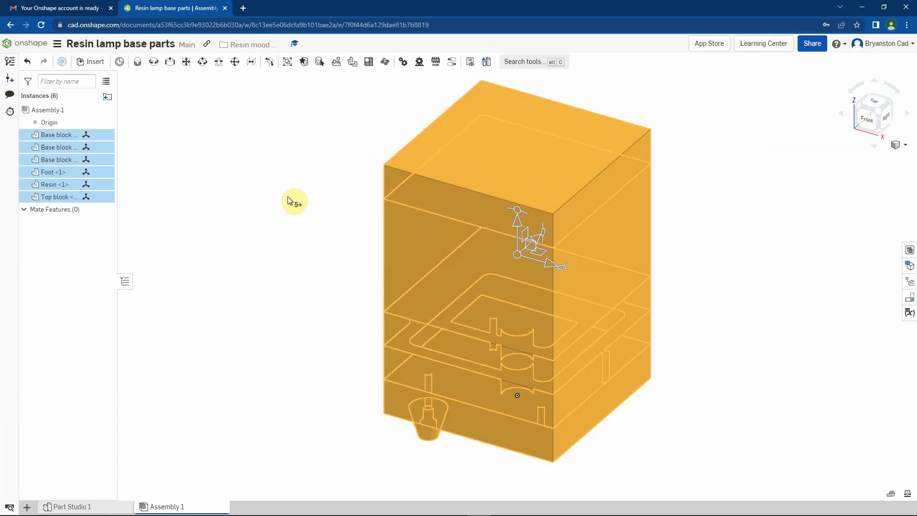
click(287, 64)
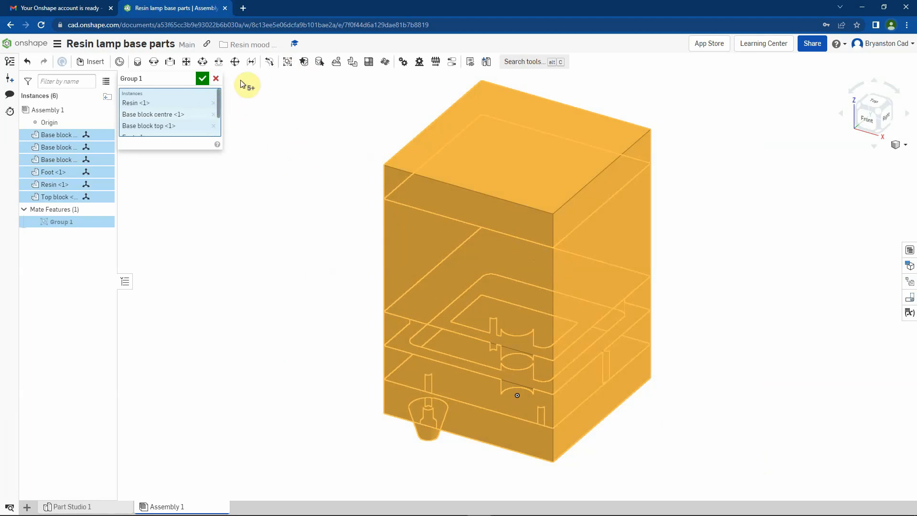
click(202, 78)
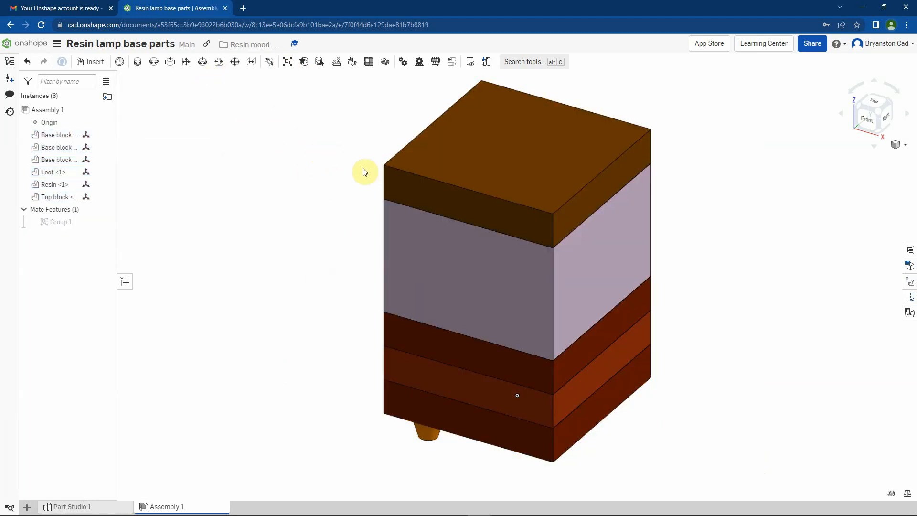
right_click(493, 149)
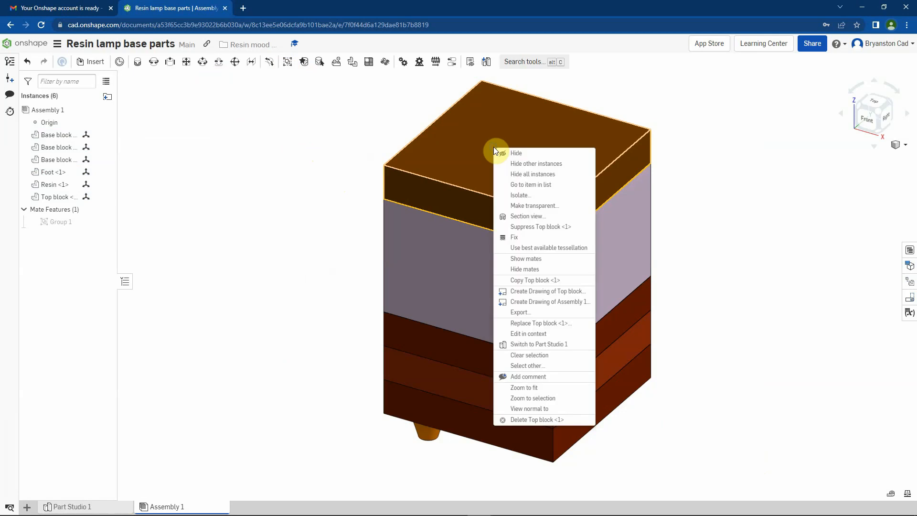
click(517, 238)
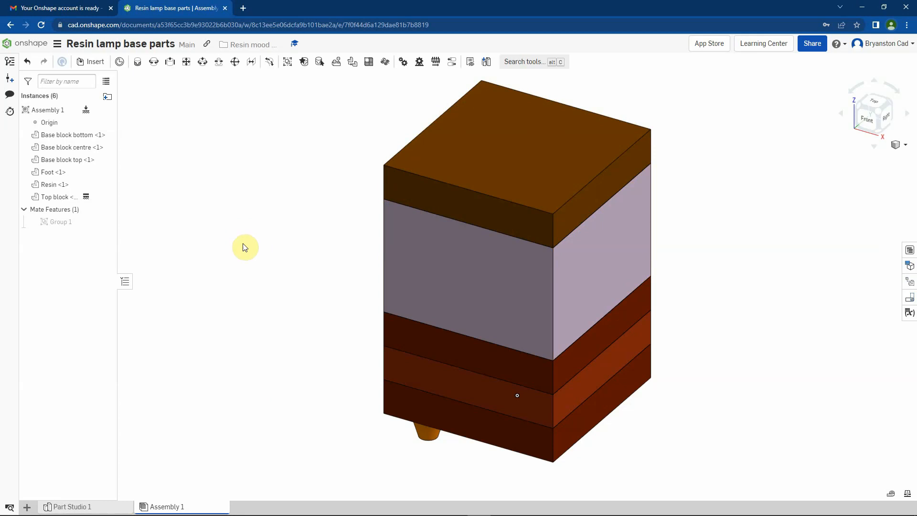
Insert a second Top block into the assembly and place it to the right of the lamp stack, raised above it.
right_drag(248, 272, 264, 286)
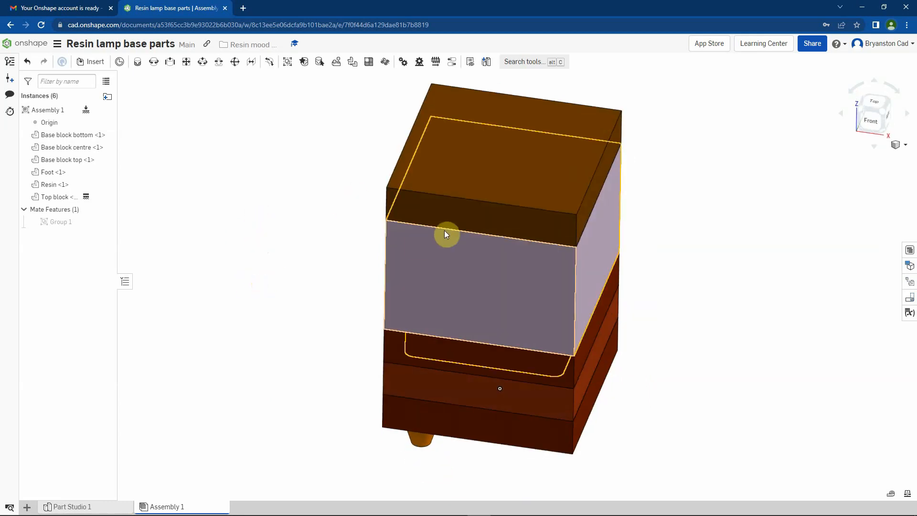
click(93, 62)
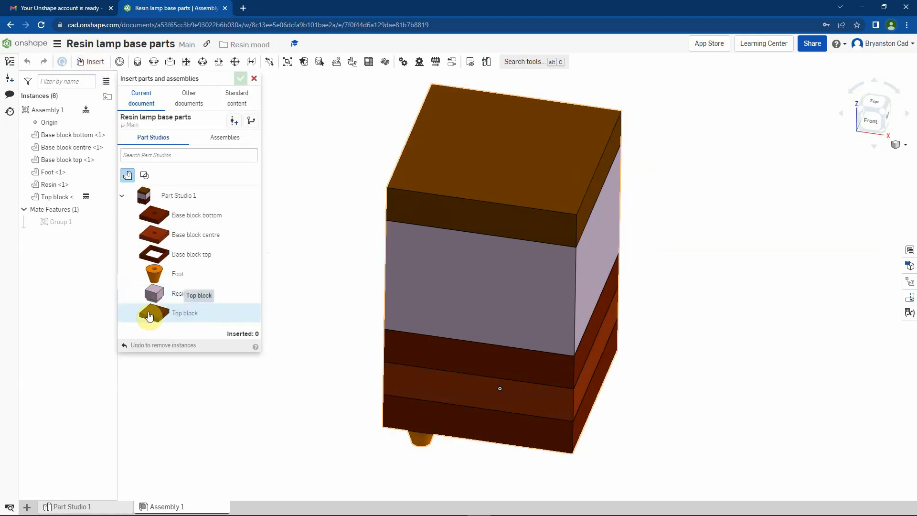
click(122, 197)
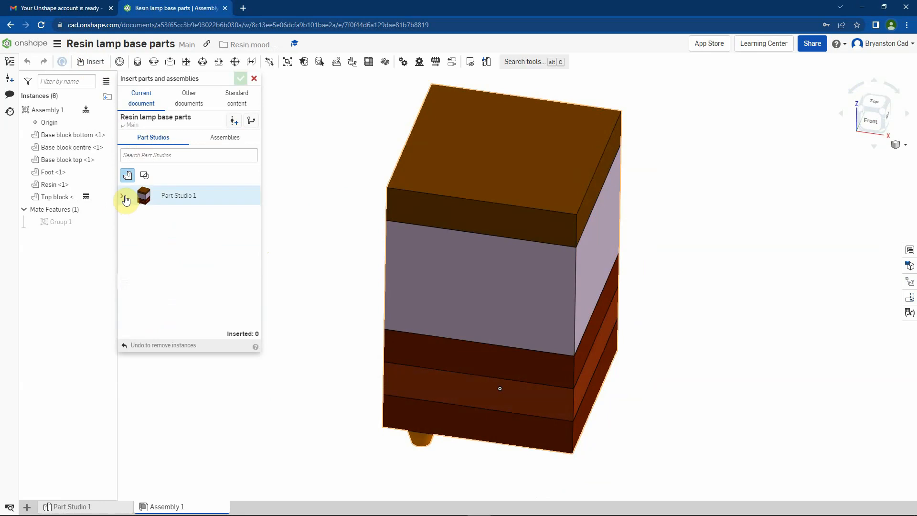
click(124, 198)
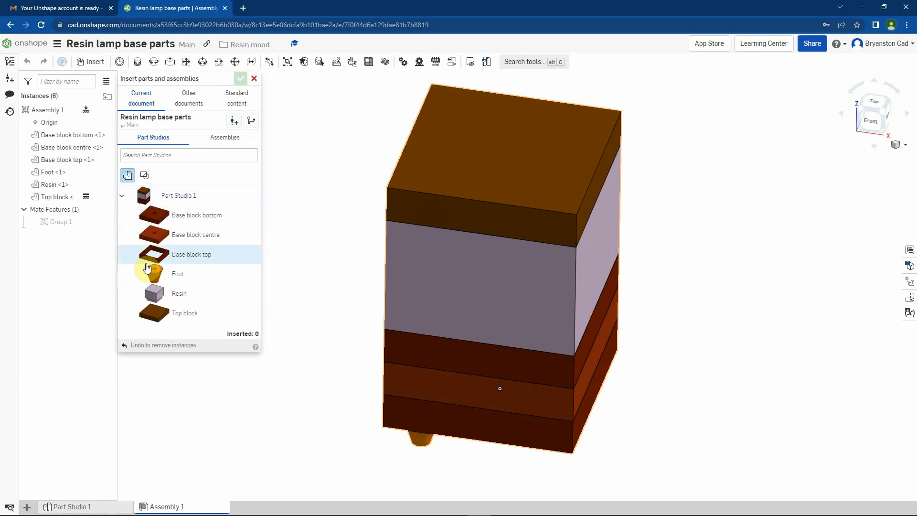
click(154, 311)
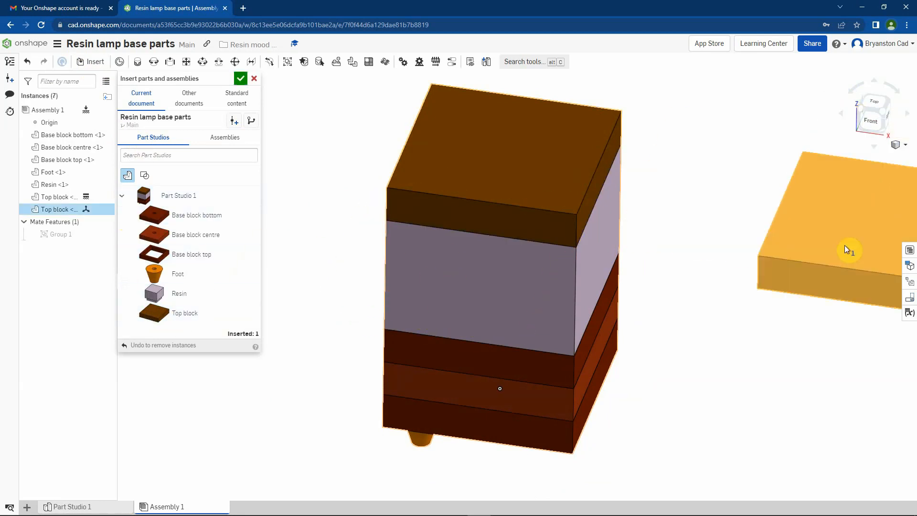
click(774, 216)
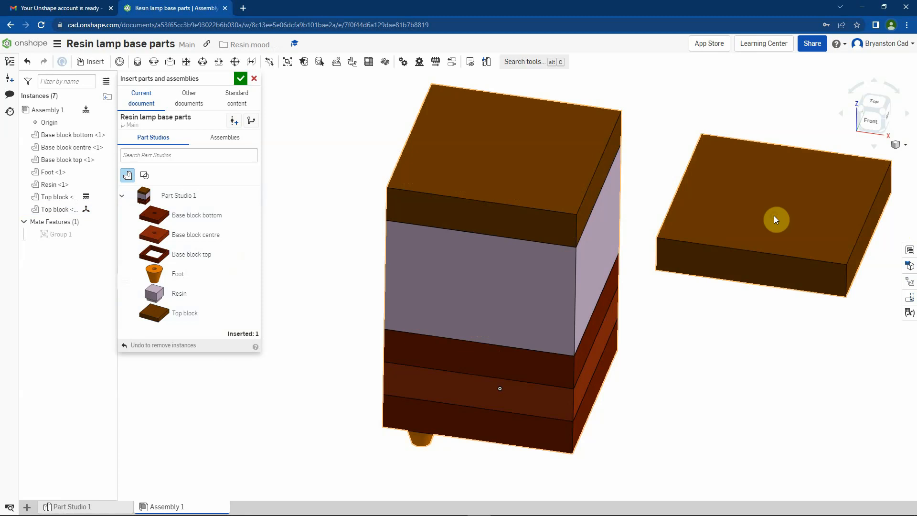
click(240, 78)
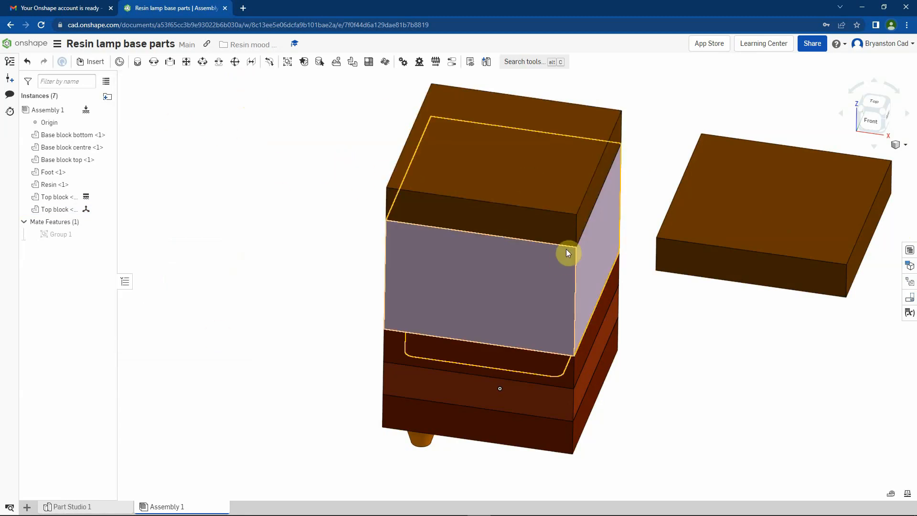
scroll(480, 168, down, 5)
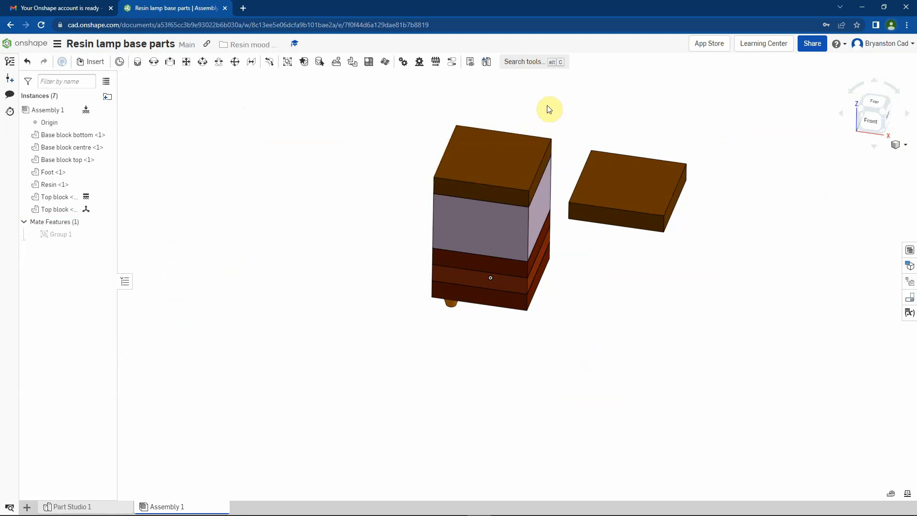
drag(631, 184, 618, 101)
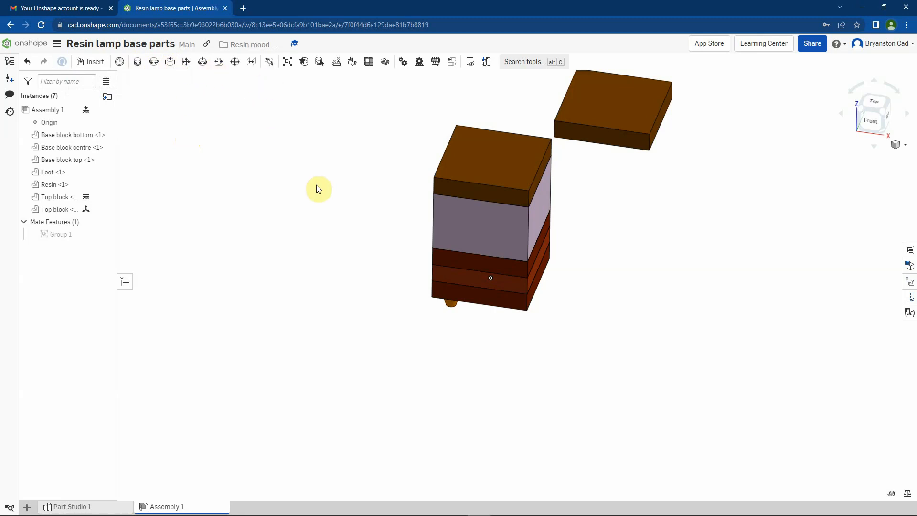
Fasten the underside front-left corner of the second top block to the matching upper corner of the fixed top block with a Fastened mate.
click(138, 64)
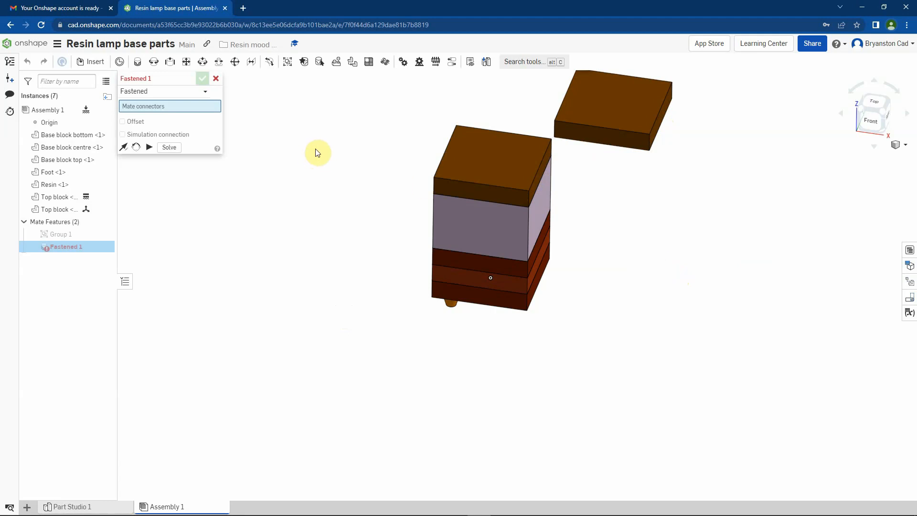
scroll(381, 115, up, 3)
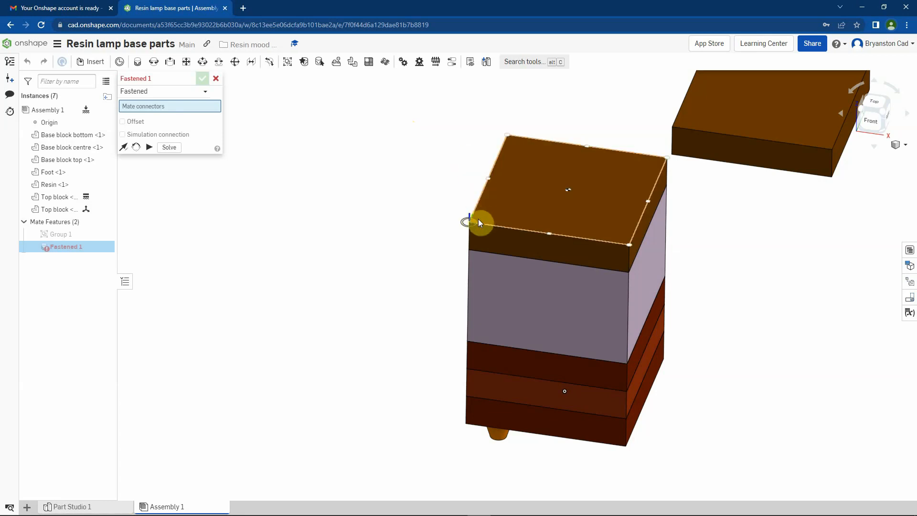
scroll(475, 220, up, 8)
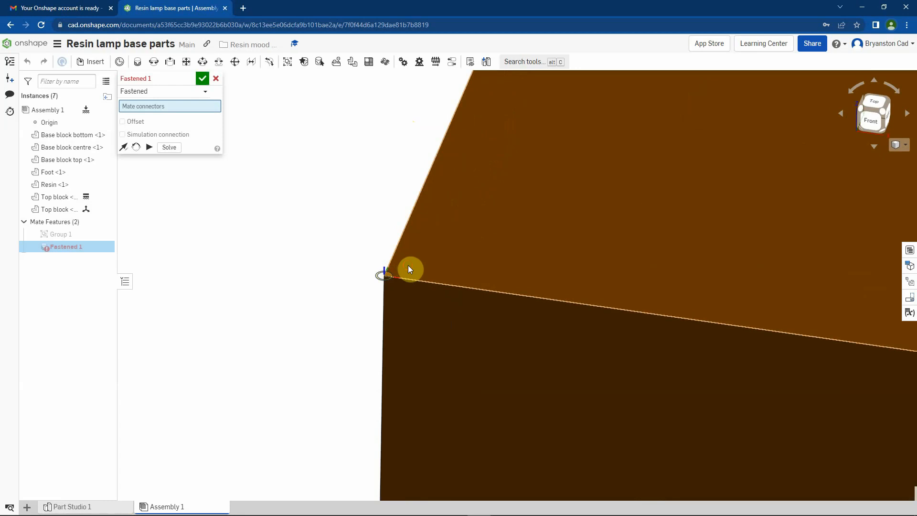
click(408, 268)
scroll(406, 262, down, 8)
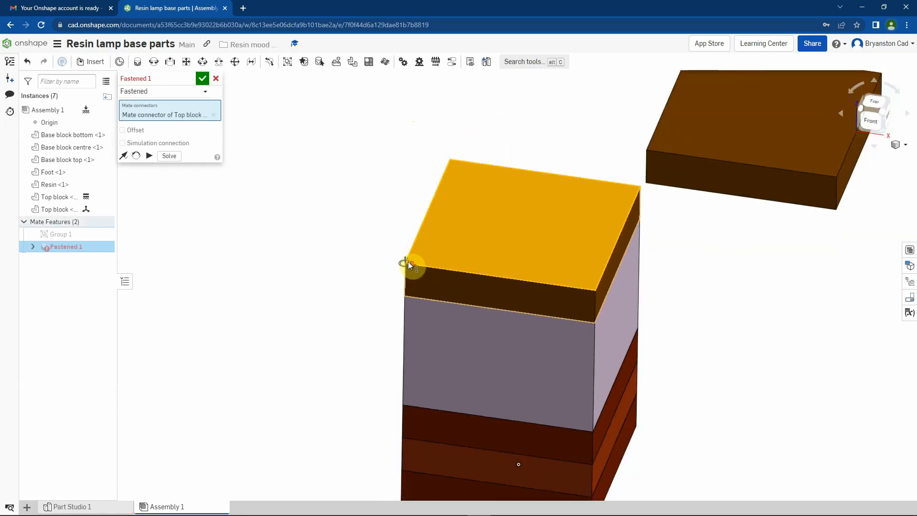
right_drag(594, 280, 589, 229)
scroll(549, 291, up, 5)
scroll(548, 290, up, 3)
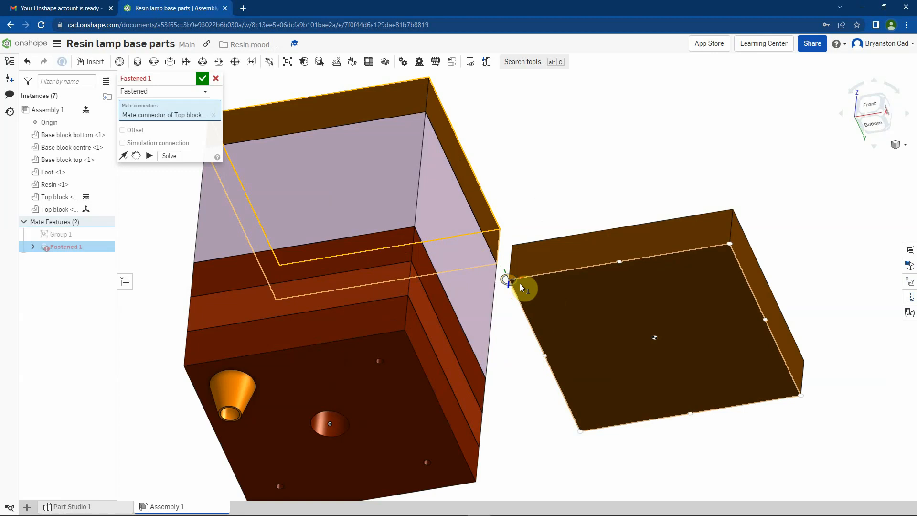
click(519, 283)
scroll(521, 287, down, 3)
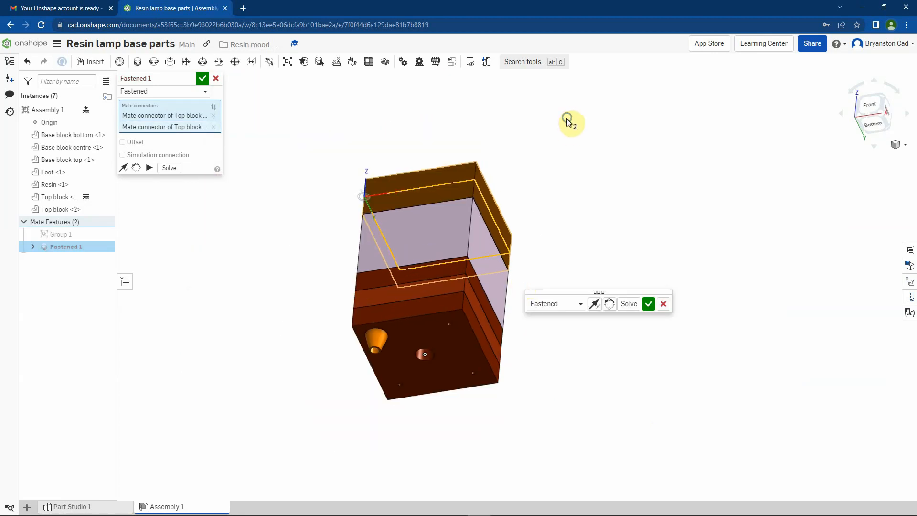
right_drag(567, 122, 569, 180)
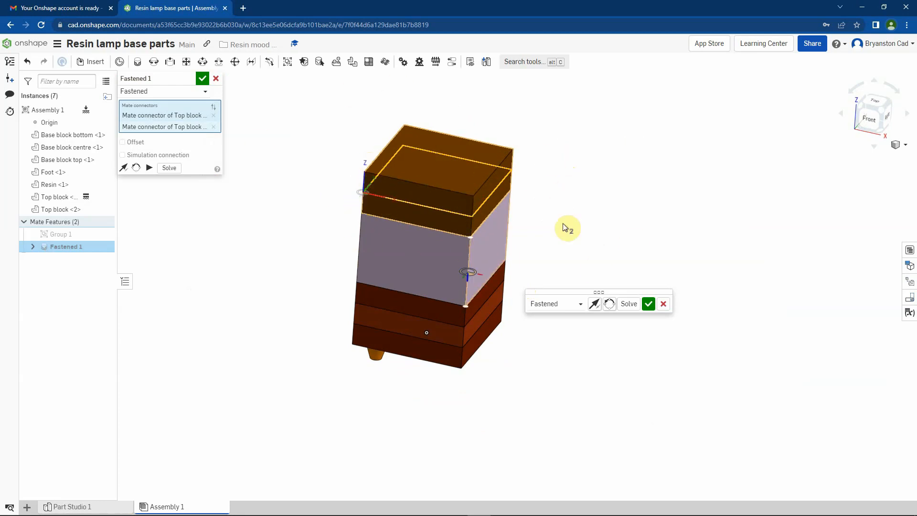
click(648, 304)
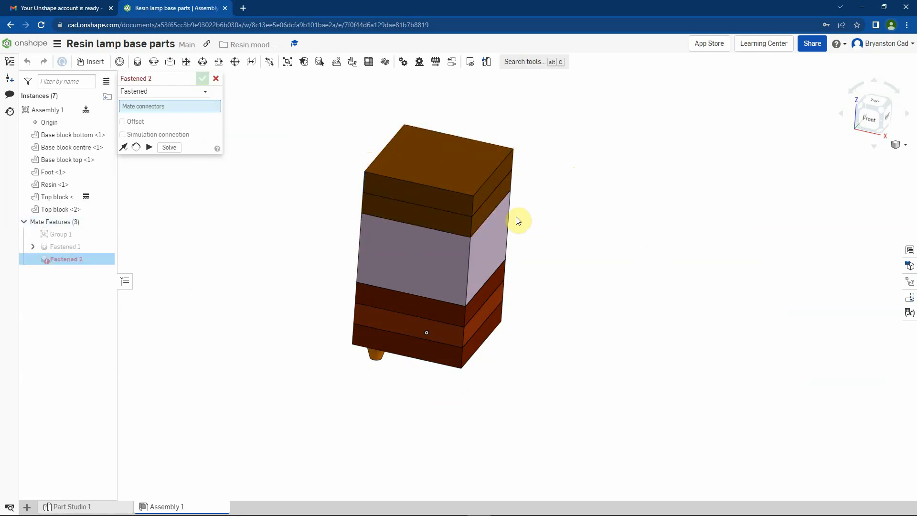
click(216, 78)
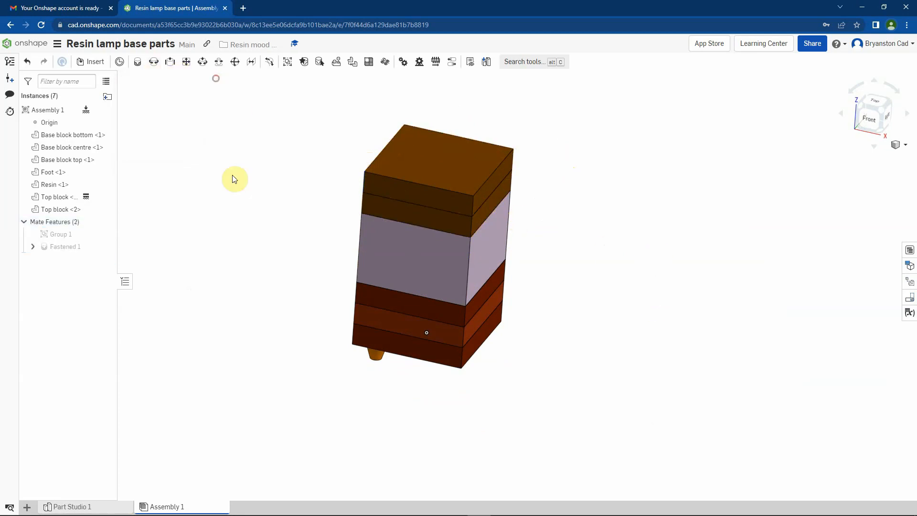
Insert three more Foot parts into the assembly, placing two below the base and one beside it.
right_drag(262, 290, 262, 246)
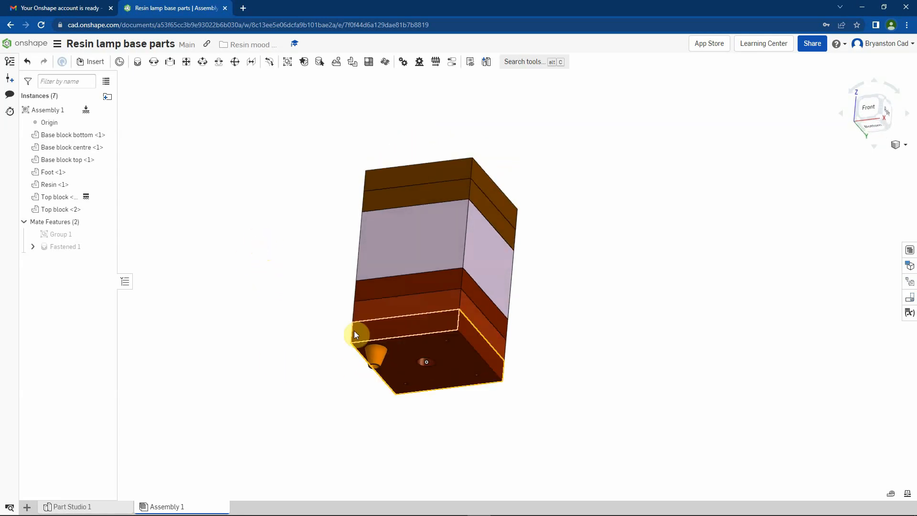
click(103, 67)
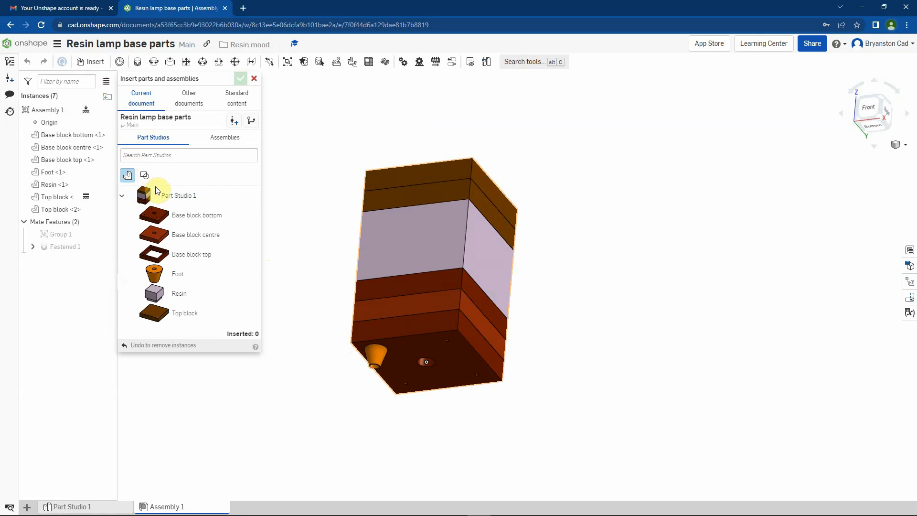
click(156, 276)
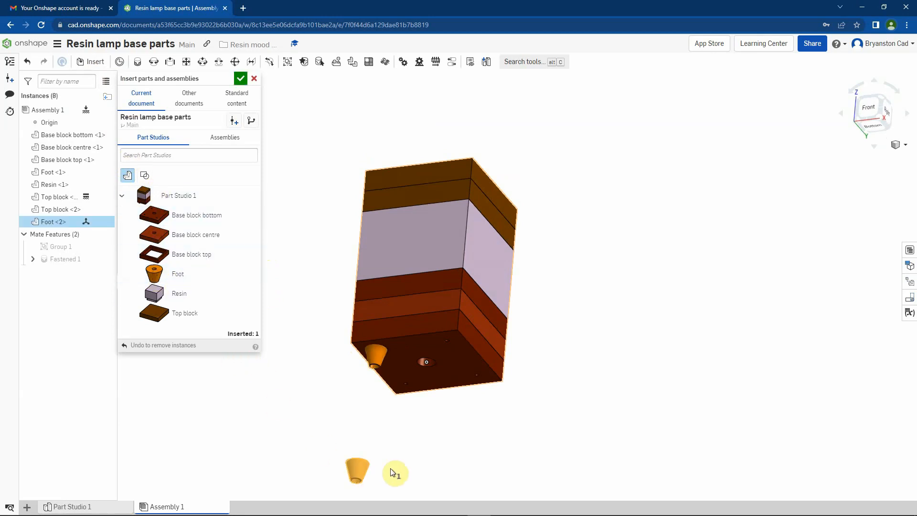
click(376, 444)
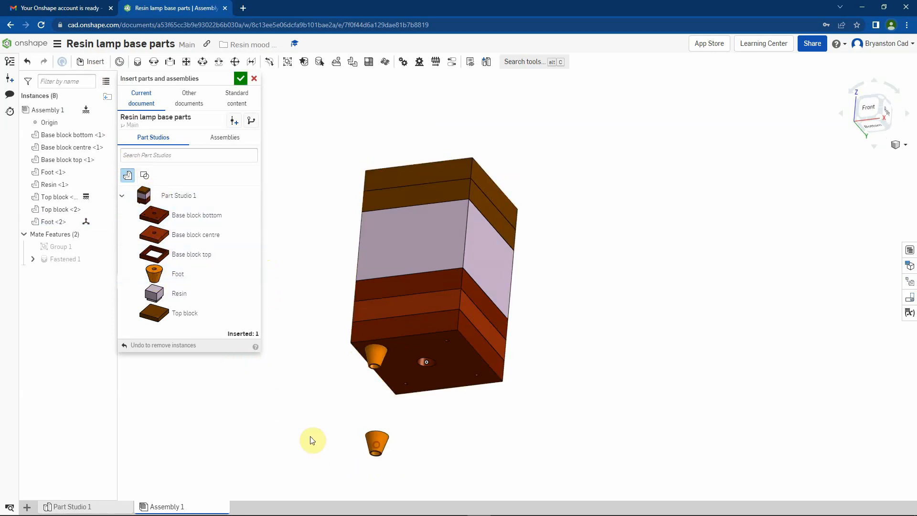
click(157, 274)
click(464, 443)
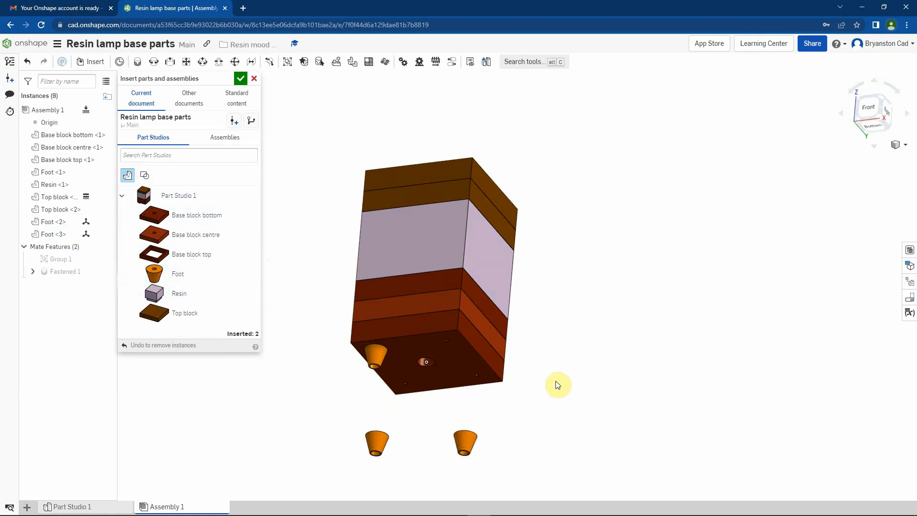
click(156, 274)
click(549, 376)
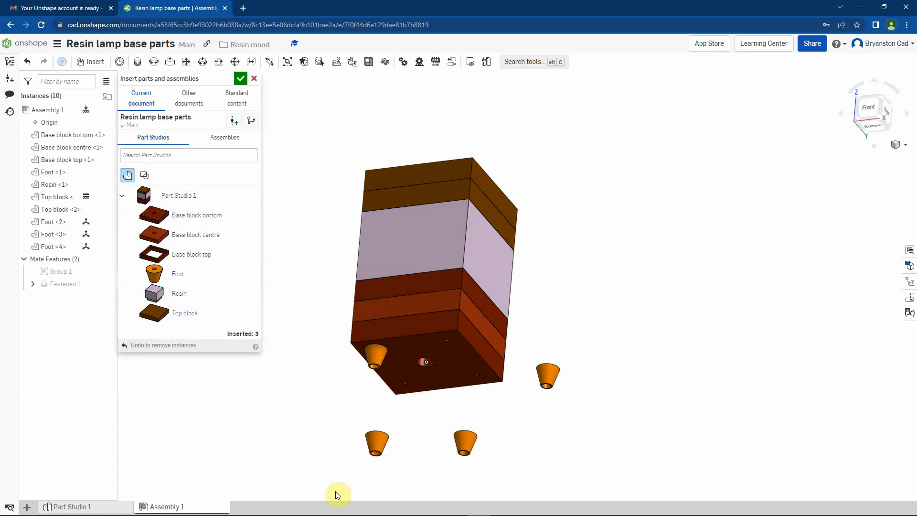
click(239, 79)
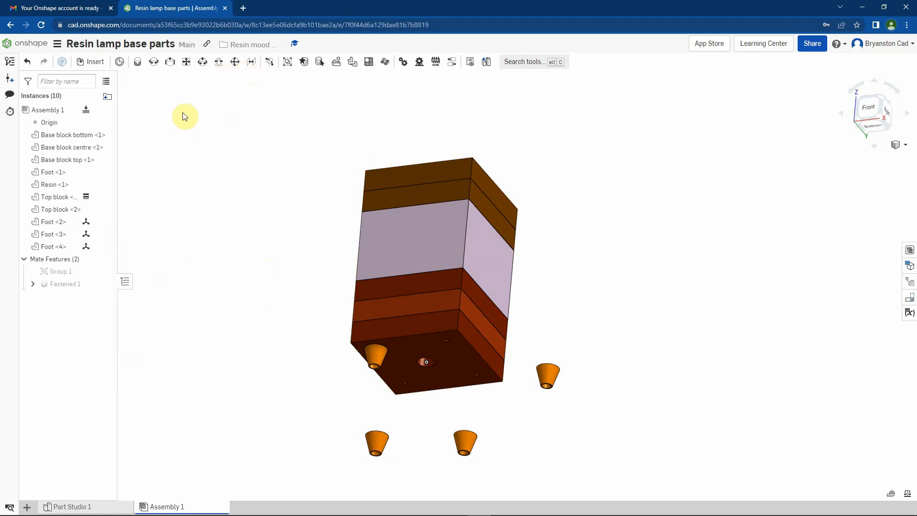
Fasten the top hole of the foot beside the base, Foot <4>, to the base underside's front-right hole with a Fastened mate.
click(138, 65)
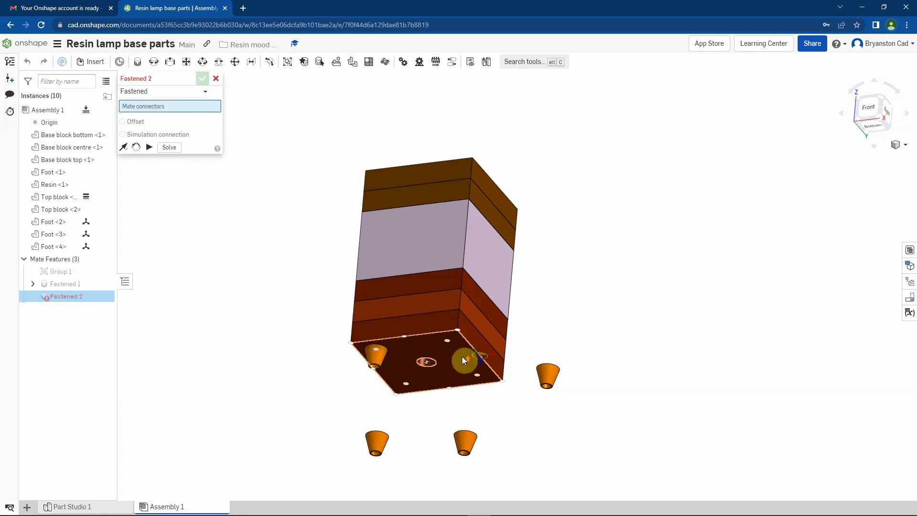
scroll(462, 355, down, 5)
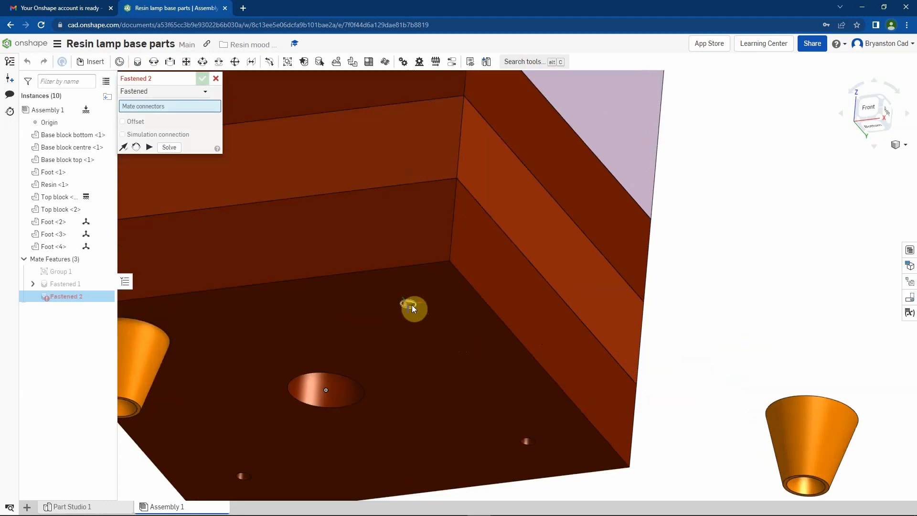
click(412, 304)
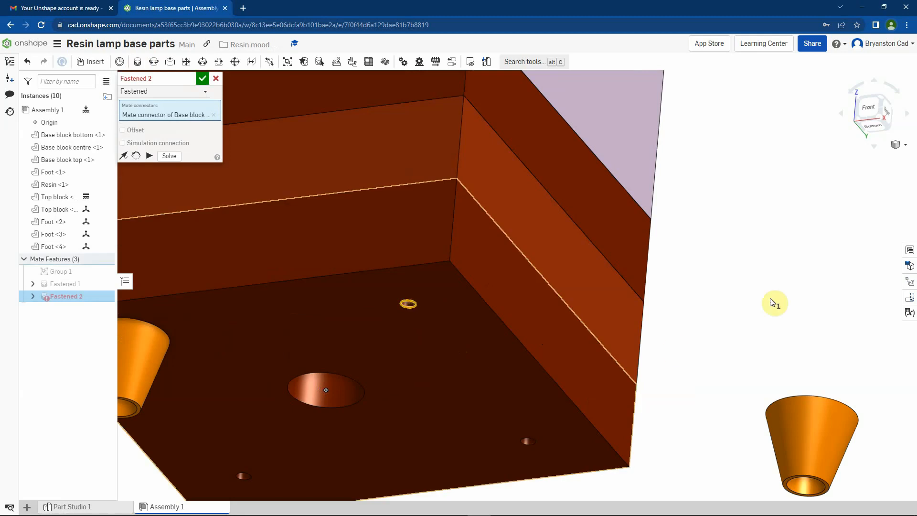
right_drag(793, 271, 815, 323)
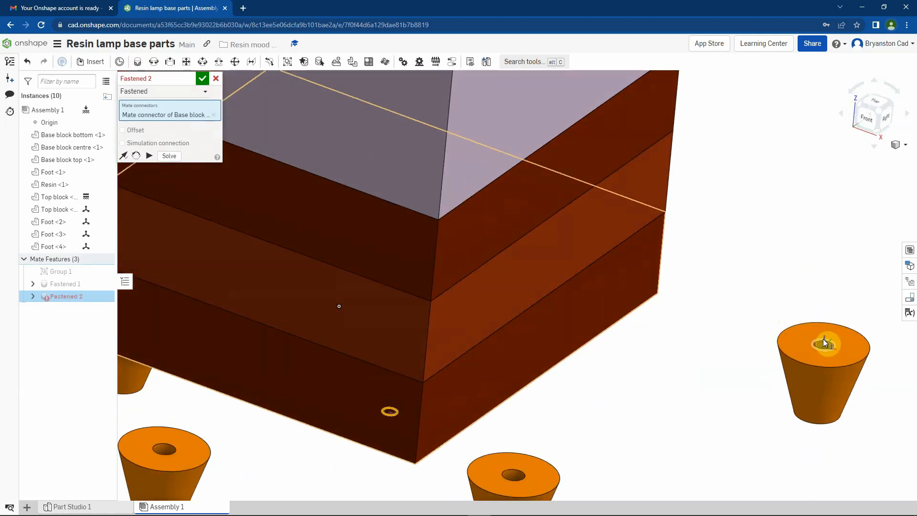
click(823, 339)
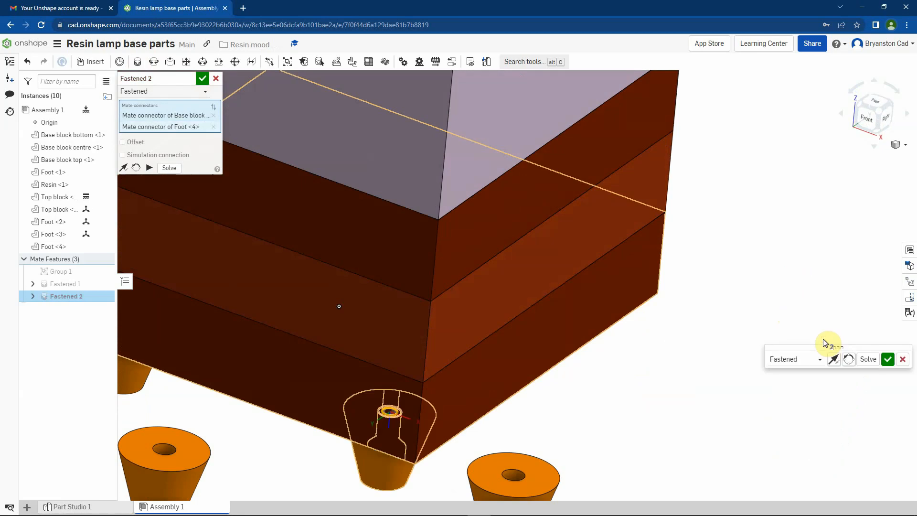
click(888, 359)
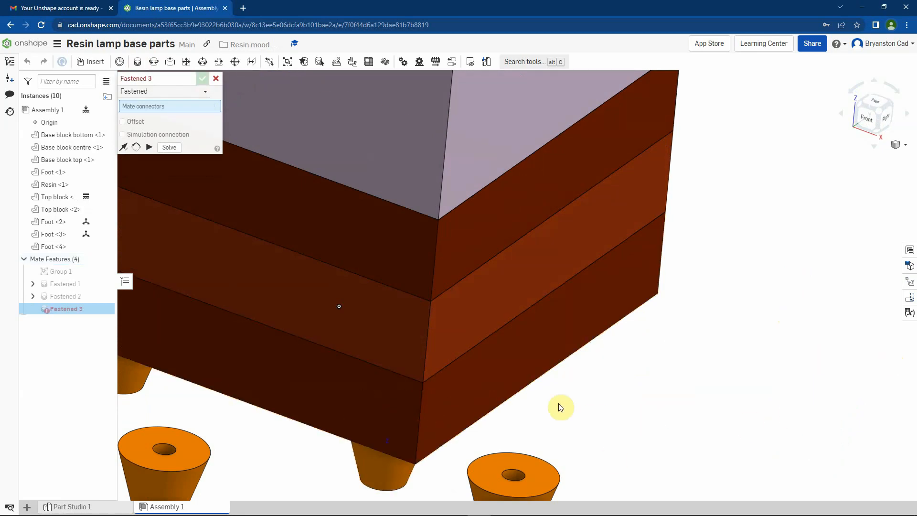
Fasten the top hole of Foot <3> to the back-right hole on the base's underside with a Fastened mate.
click(518, 468)
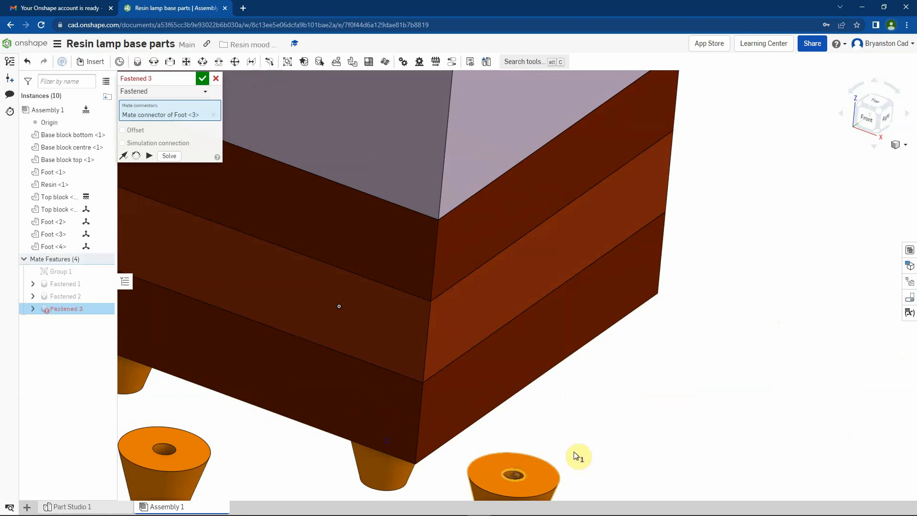
right_drag(647, 413, 626, 449)
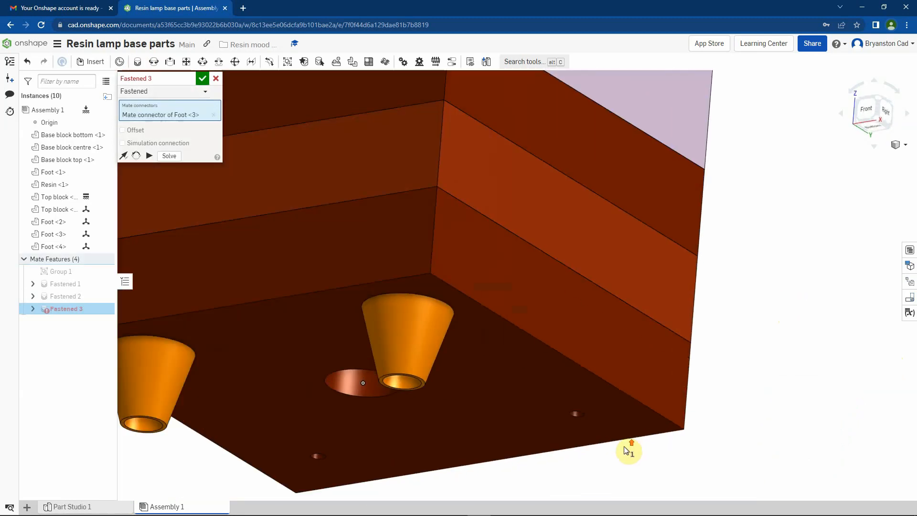
click(581, 422)
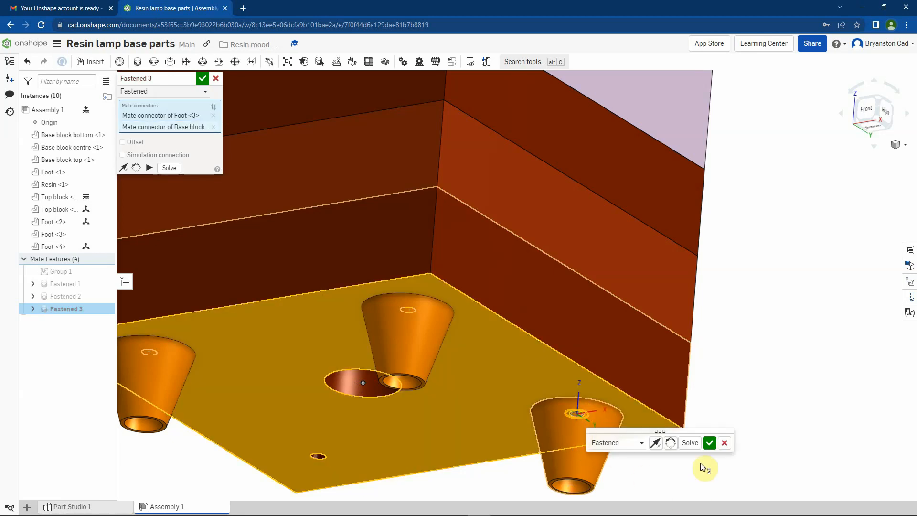
click(710, 443)
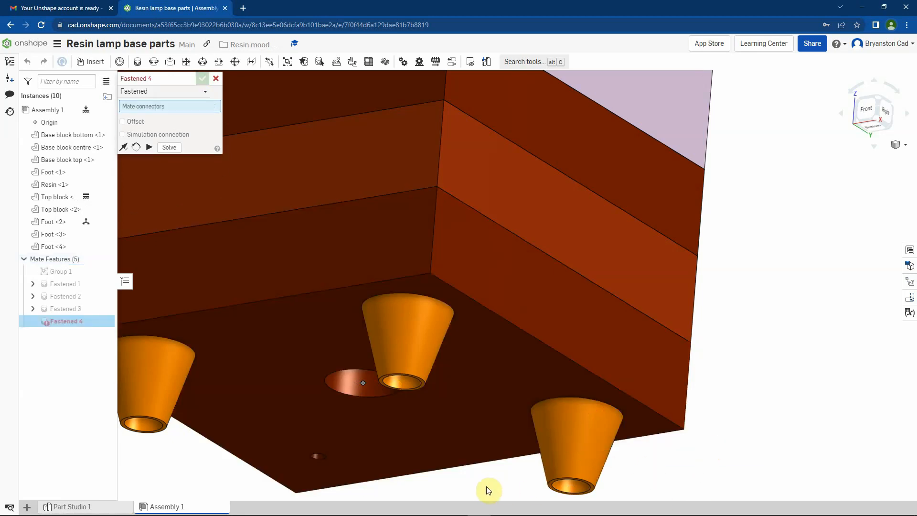
Fasten the top hole of the last loose foot, Foot <2>, to the back-left hole on the base's underside with a Fastened mate.
click(320, 469)
scroll(318, 466, up, 5)
scroll(318, 466, up, 2)
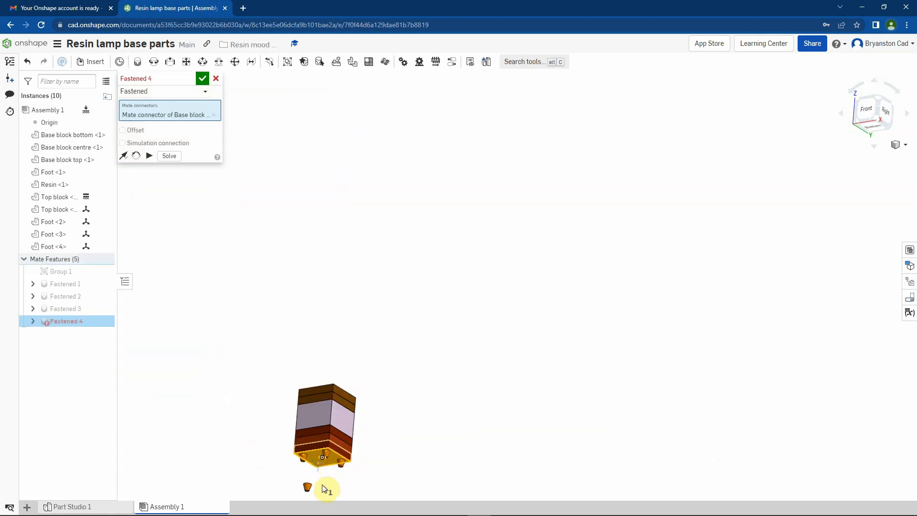
right_drag(322, 485, 319, 511)
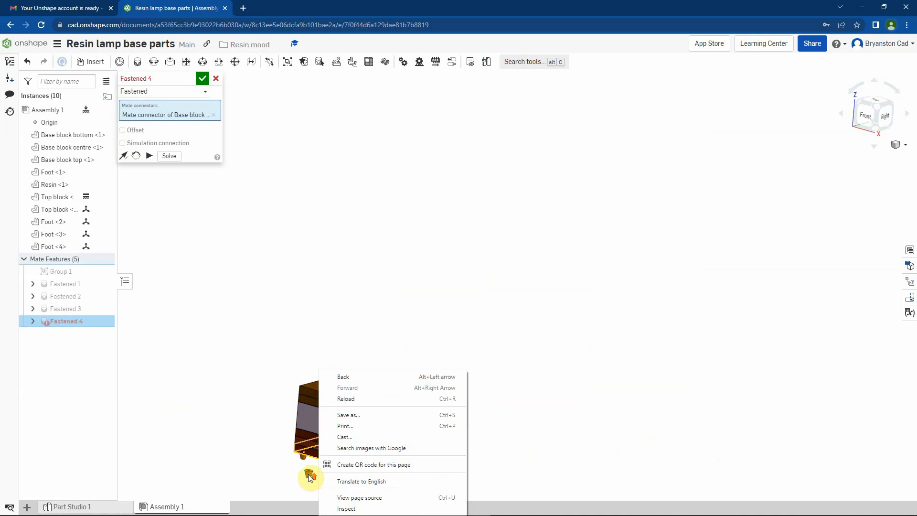
scroll(309, 475, down, 8)
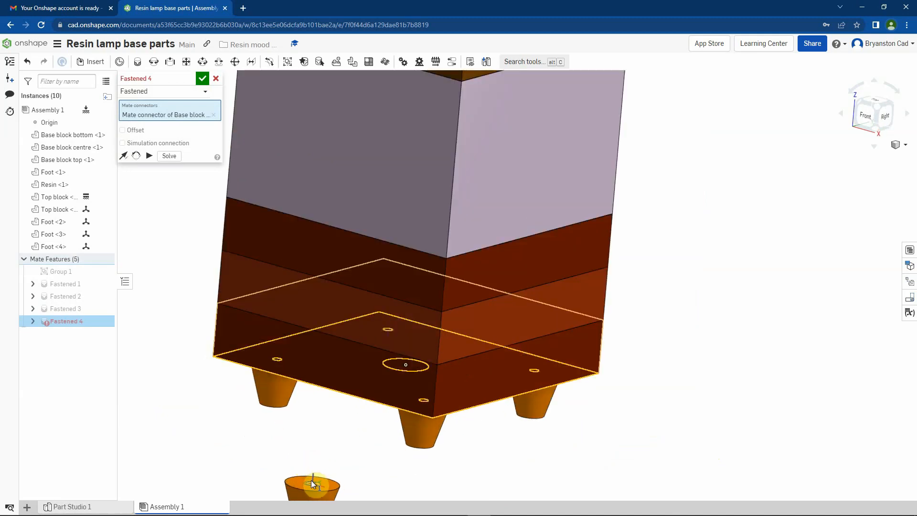
click(311, 480)
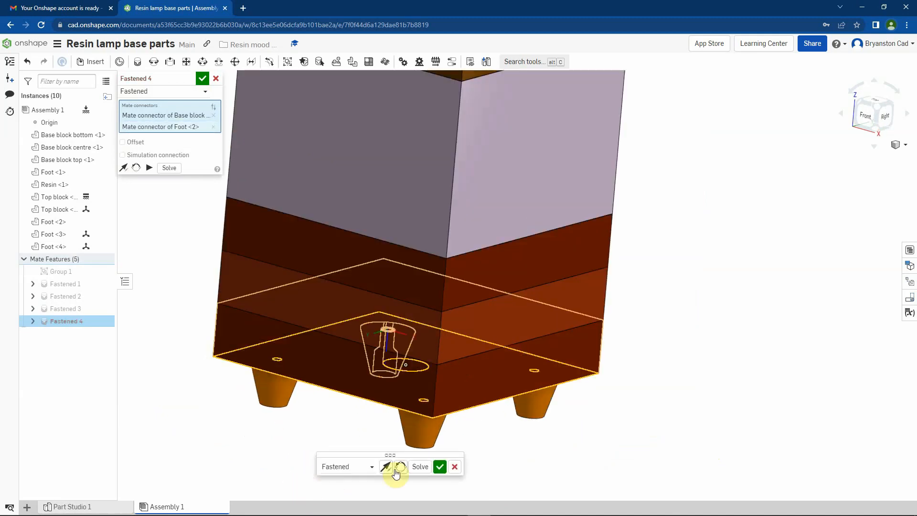
click(440, 467)
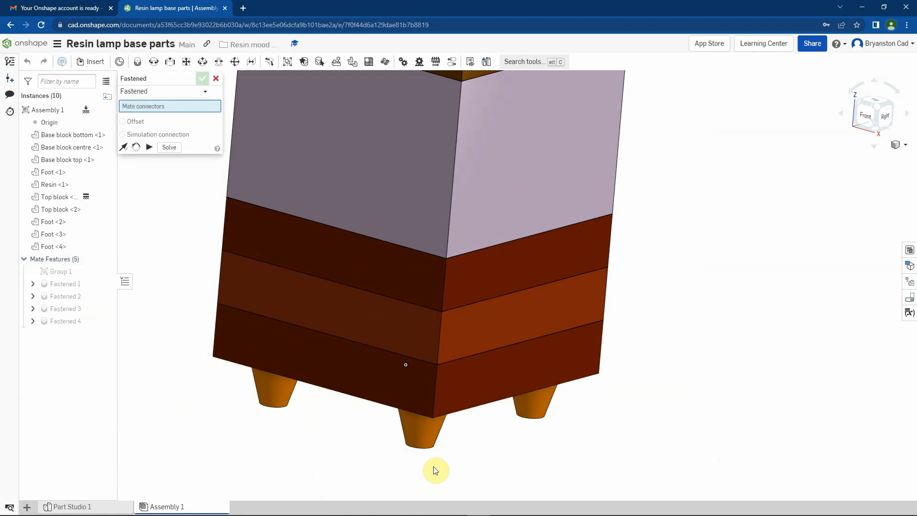
click(216, 79)
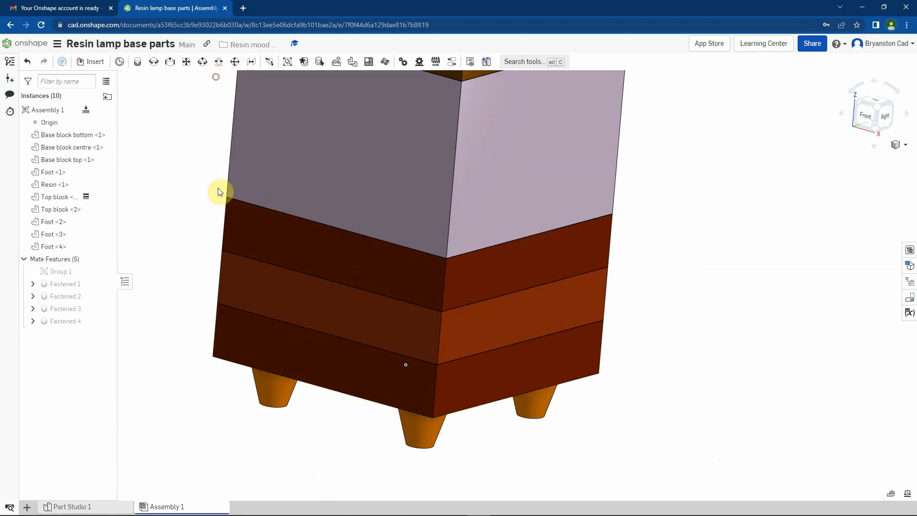
Show the whole lamp assembly in the isometric view.
scroll(219, 190, up, 3)
right_click(690, 190)
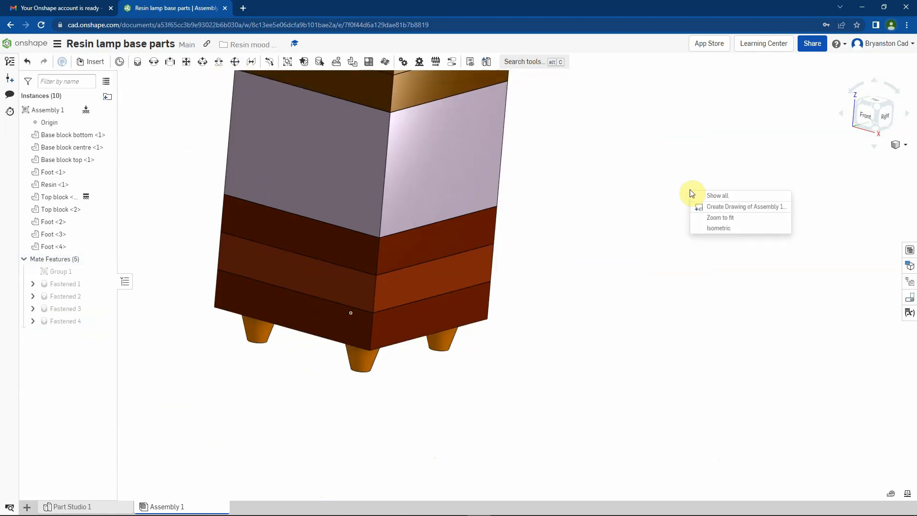
click(718, 231)
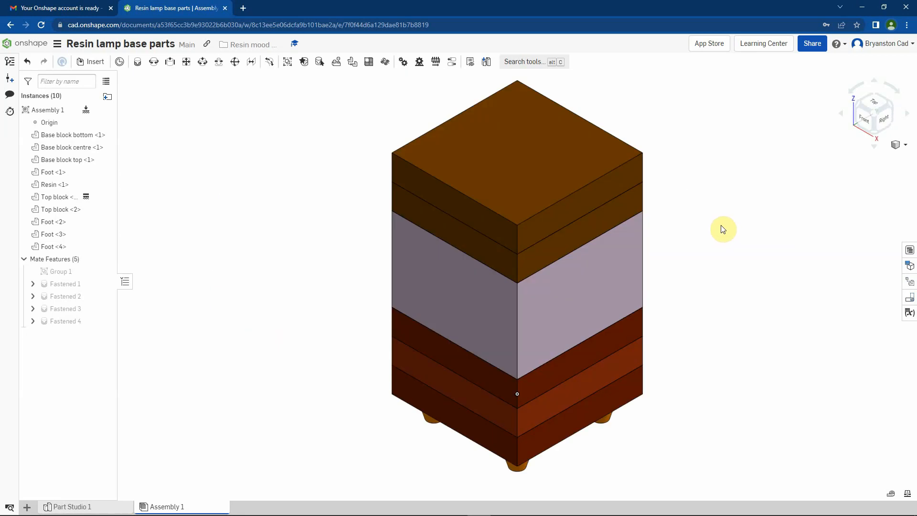